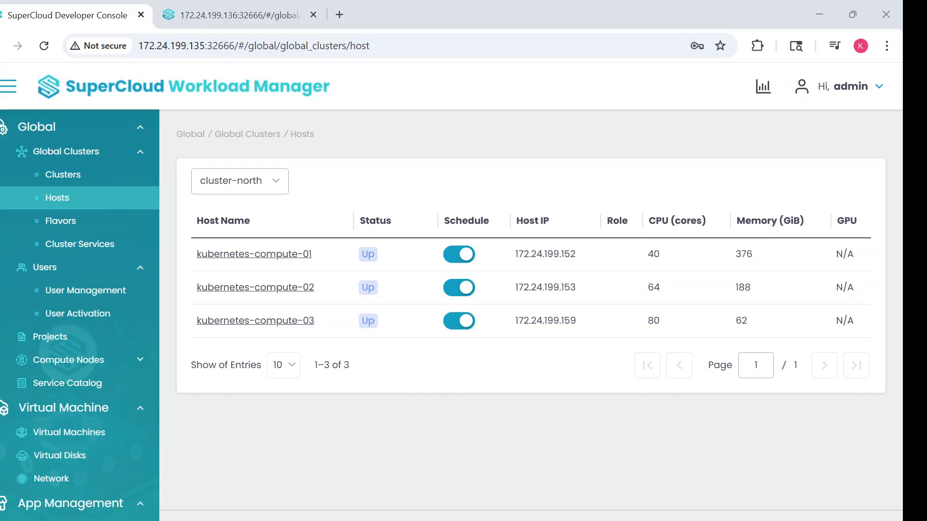
- Open User Management and examine the authentication type and e-mail of the LDAP user
click(83, 295)
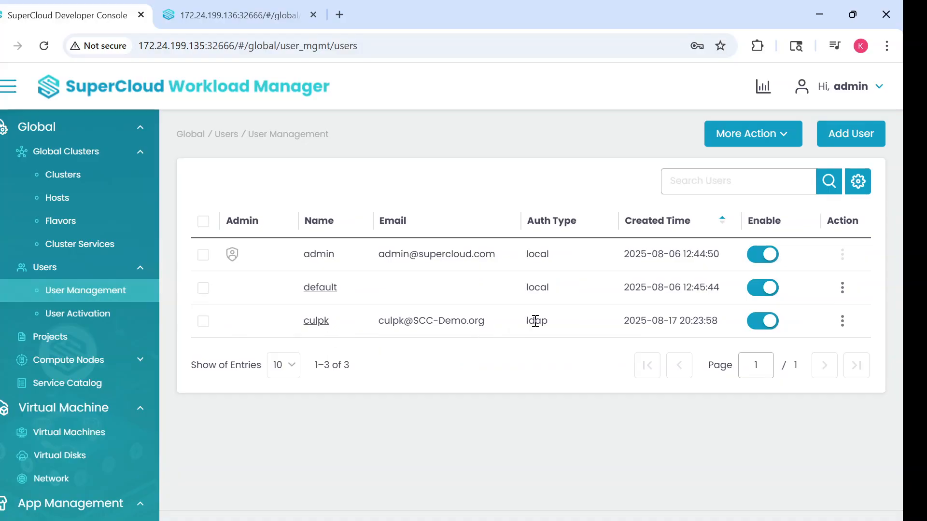
drag(552, 322, 515, 323)
drag(484, 321, 374, 321)
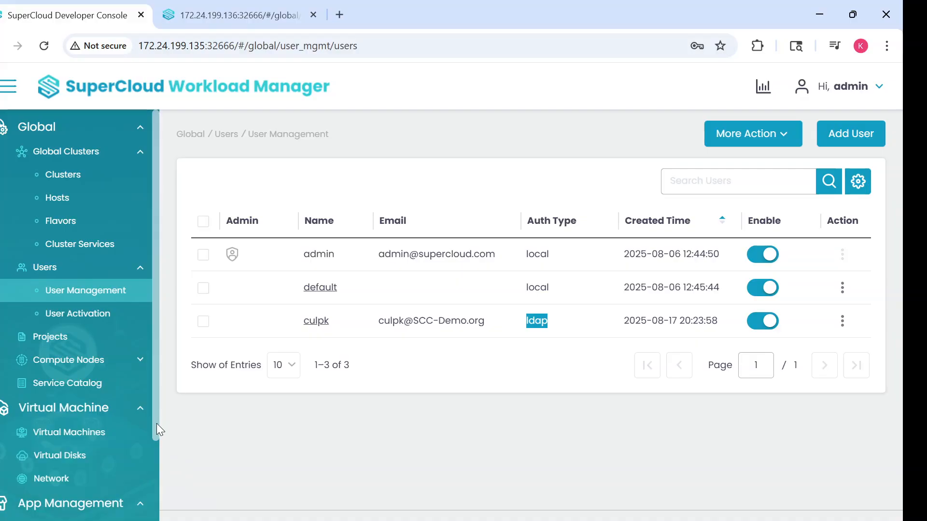
- Start a new data store on cluster-north named NFS-Storage-Pool with the description VM Guest Storage Pool, and continue to its settings
drag(155, 424, 154, 520)
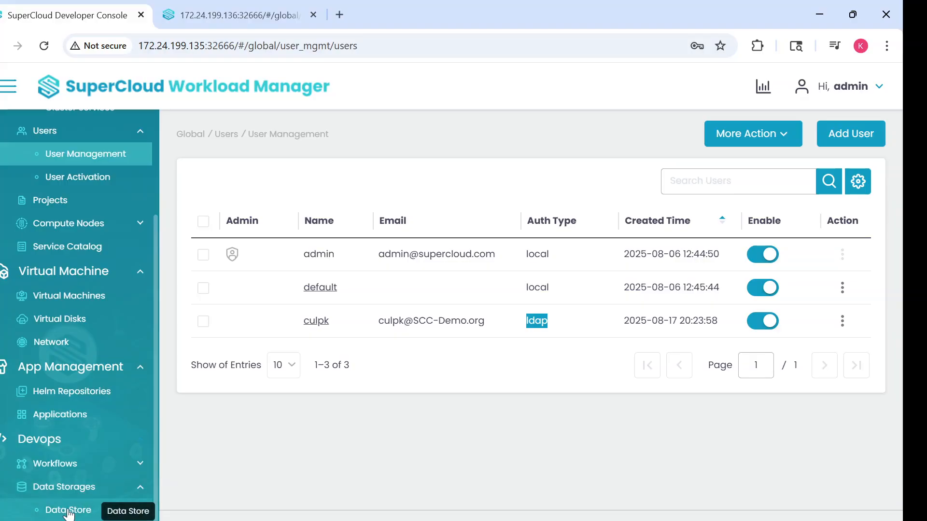
click(68, 512)
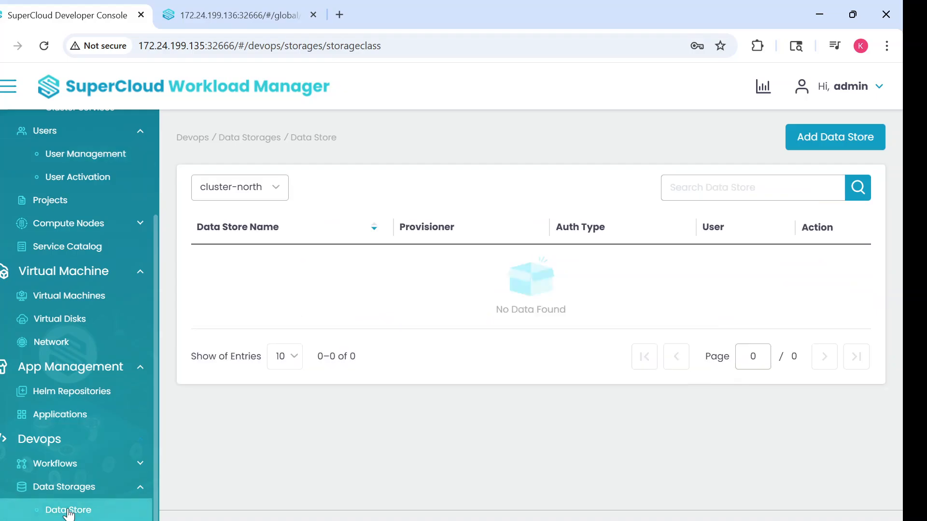
click(833, 139)
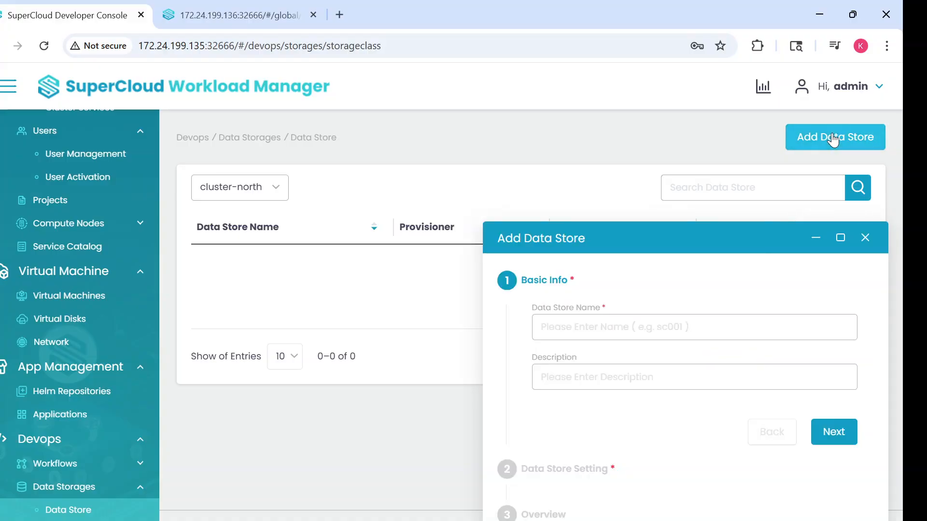
click(547, 325)
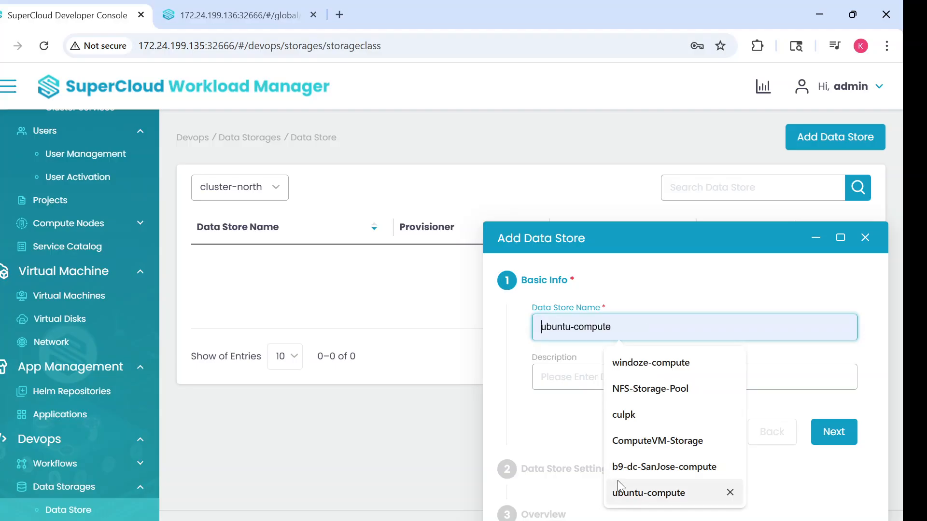
click(652, 388)
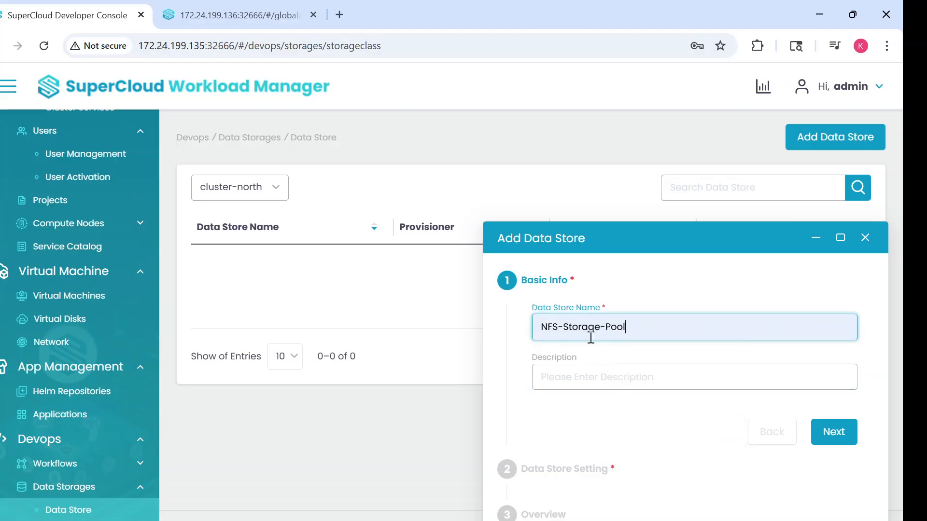
click(561, 379)
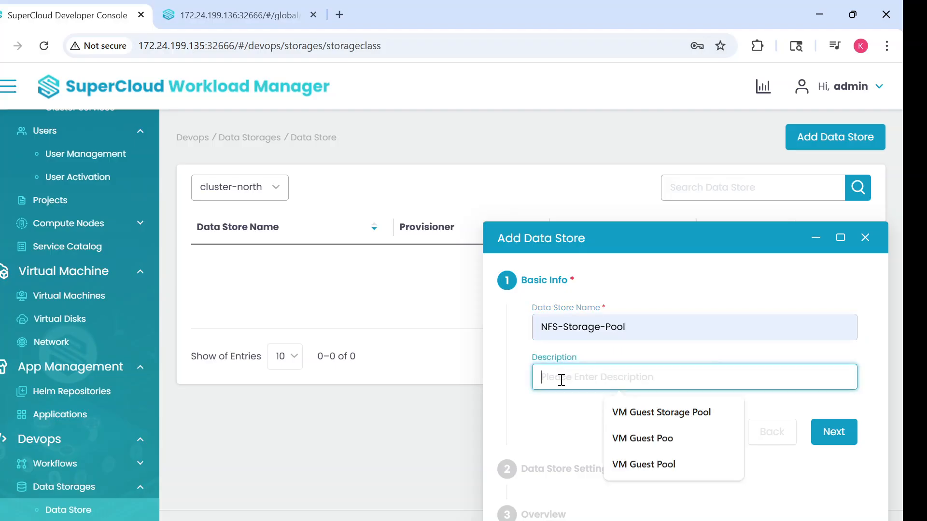
click(643, 419)
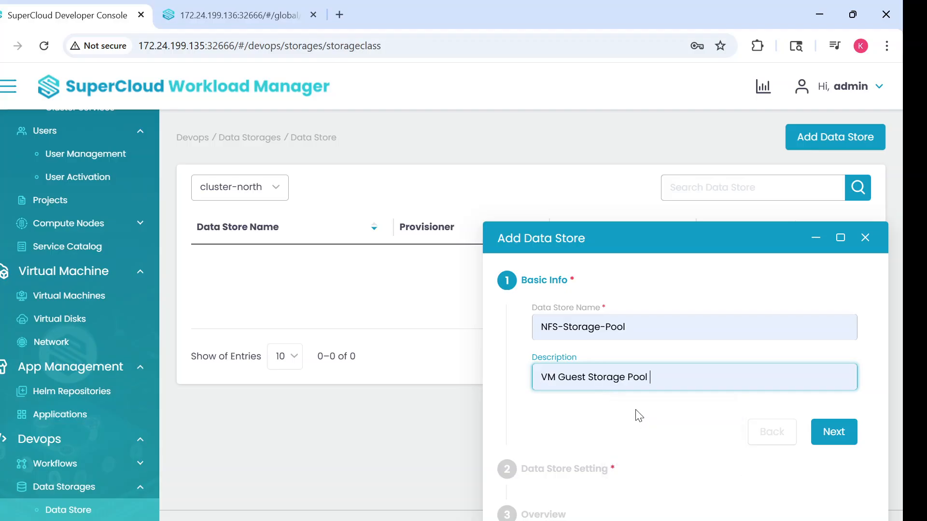
click(832, 431)
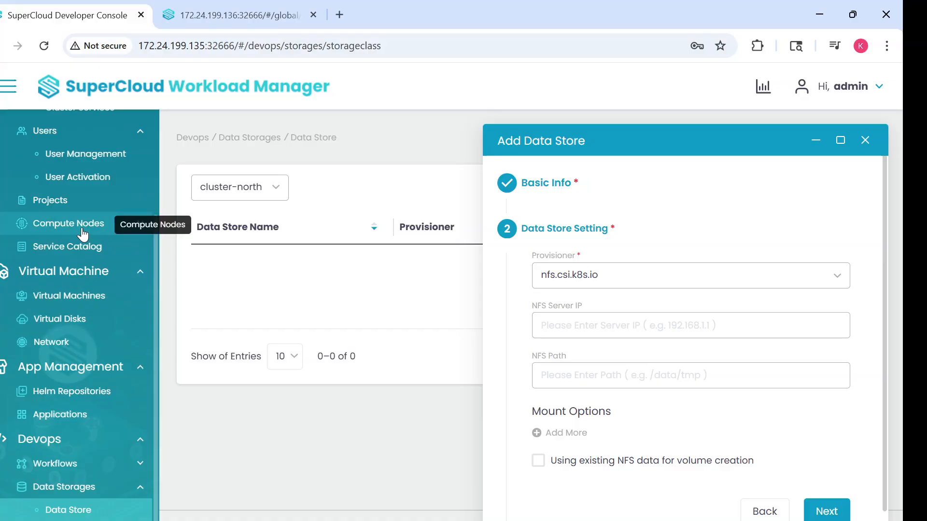
- Set the NFS server IP to 172.24.199.22 and the NFS path to /root/disk1/storage_pool, and submit the data store
click(572, 318)
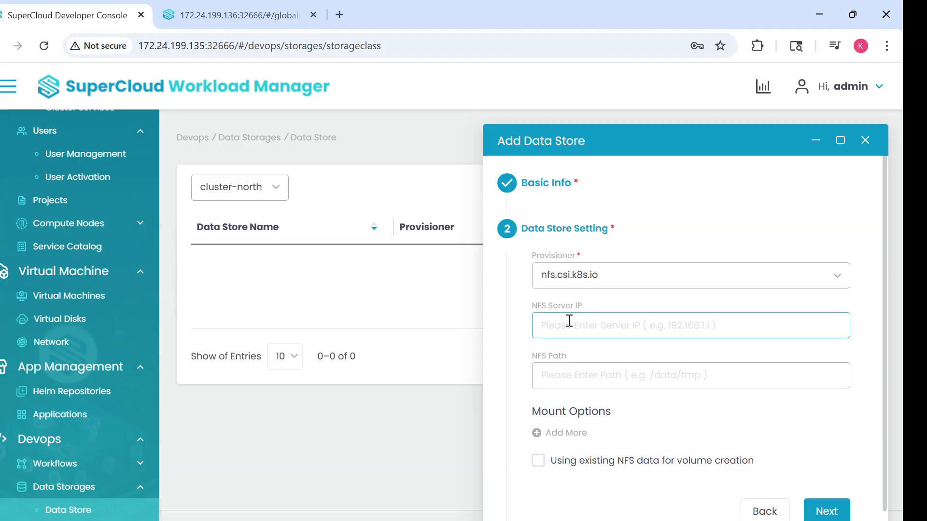
click(570, 321)
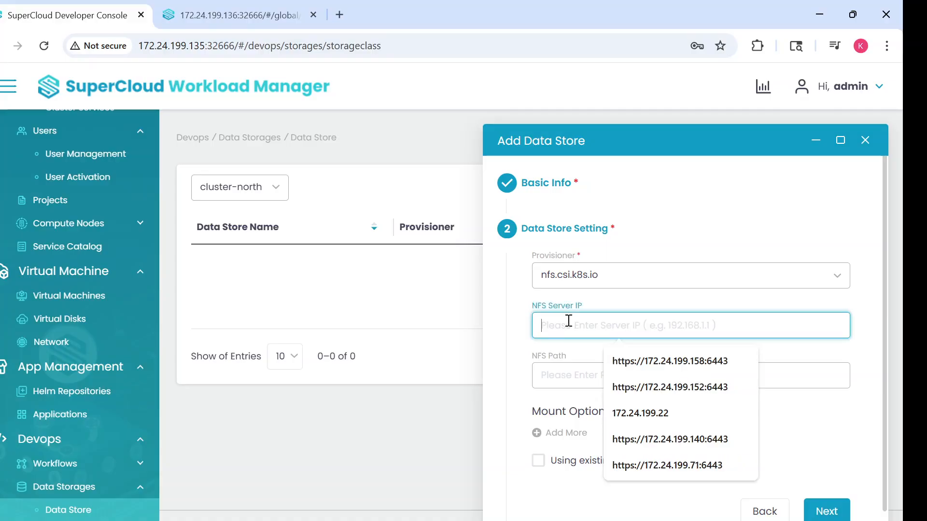
click(653, 414)
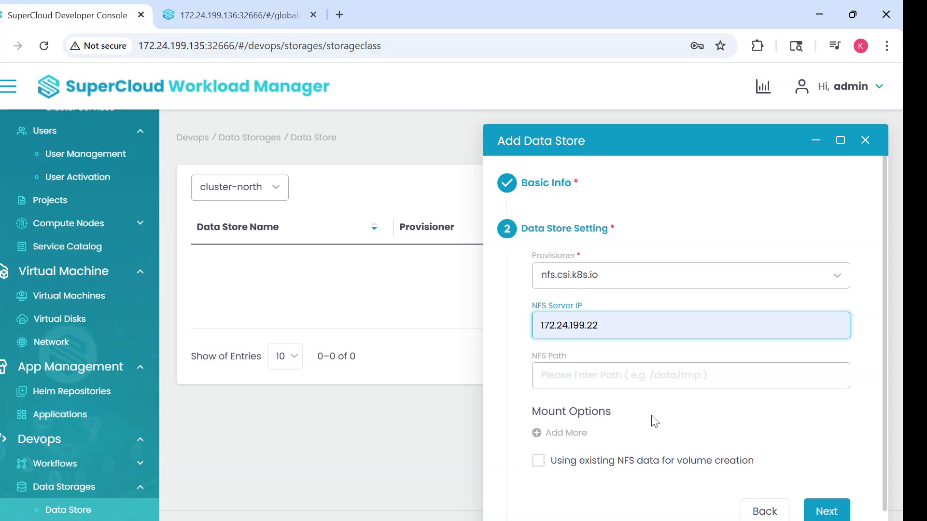
click(558, 376)
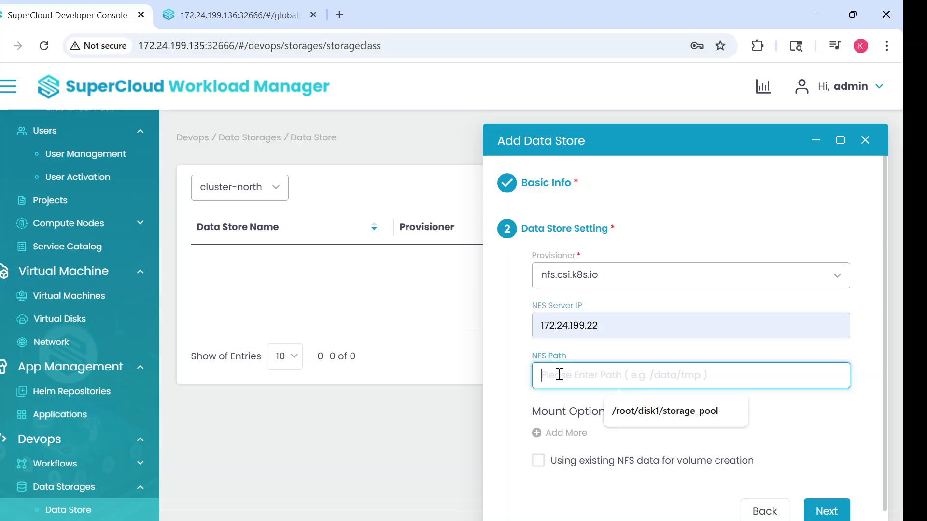
click(649, 414)
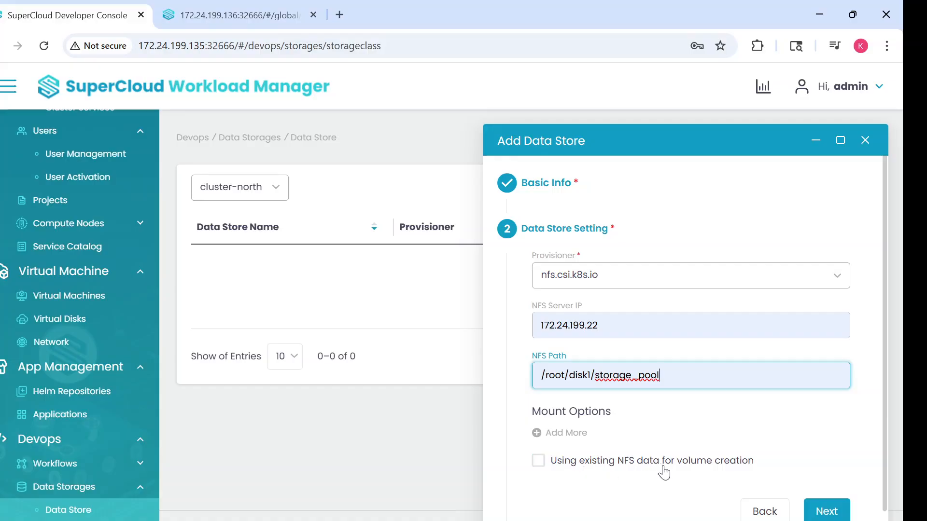
click(827, 511)
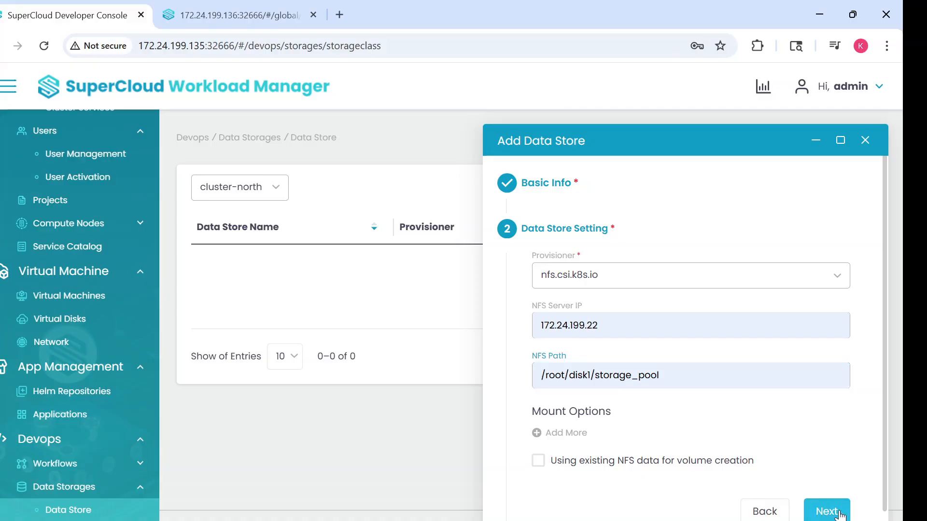
scroll(799, 500, down, 3)
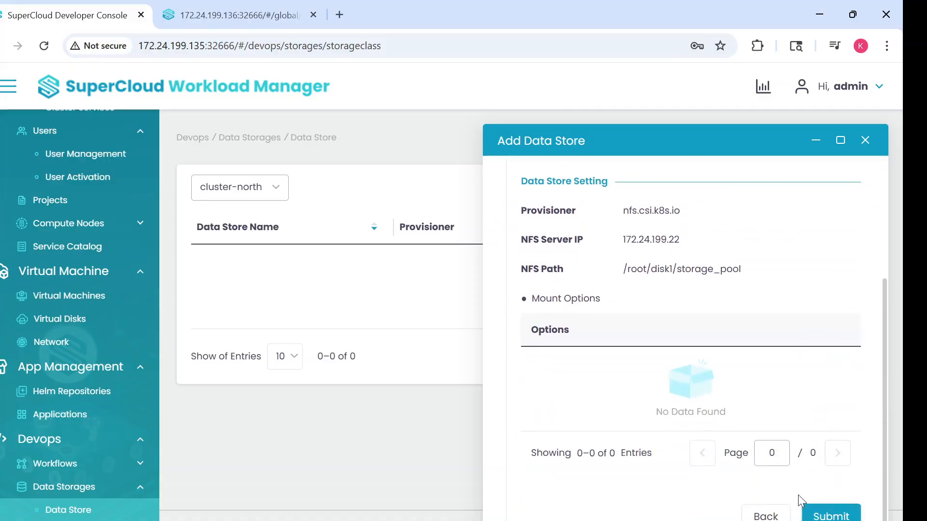
click(828, 515)
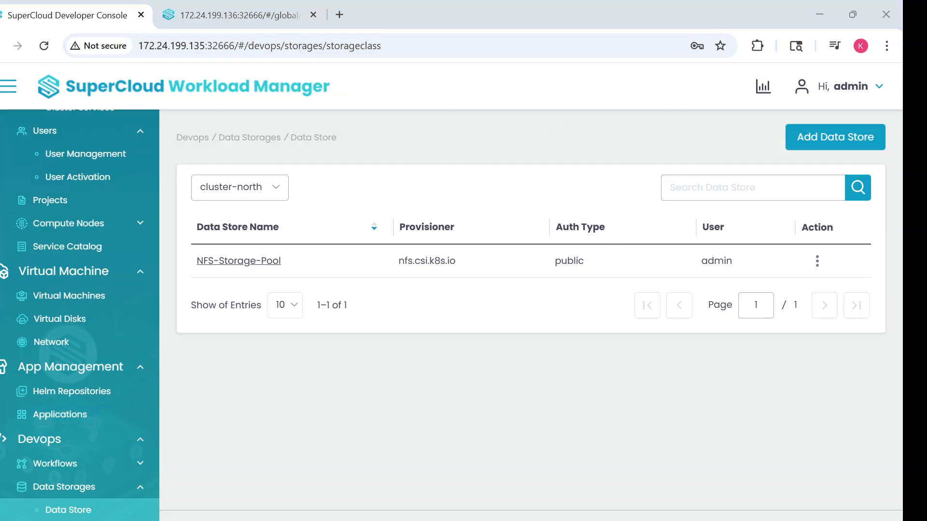
- Start another data store named VN-GoldenImage without a description and continue to its settings
click(819, 137)
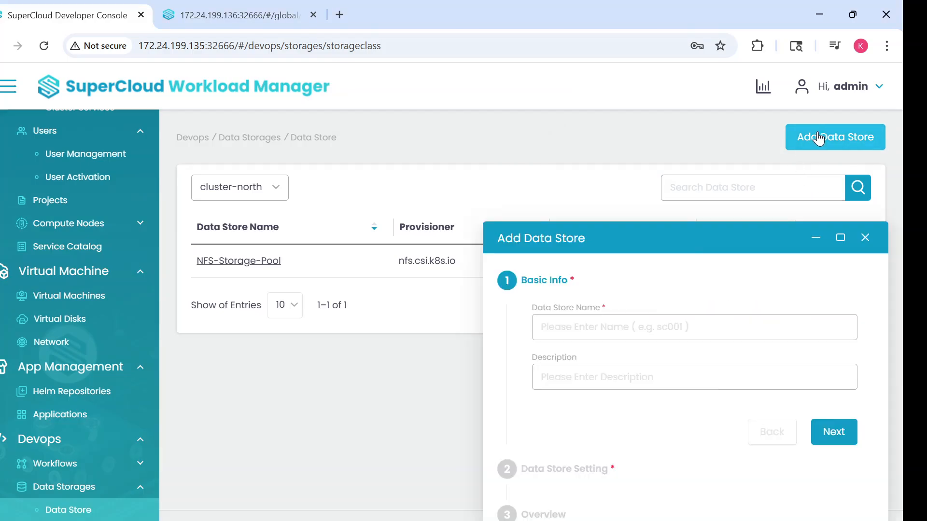
click(576, 331)
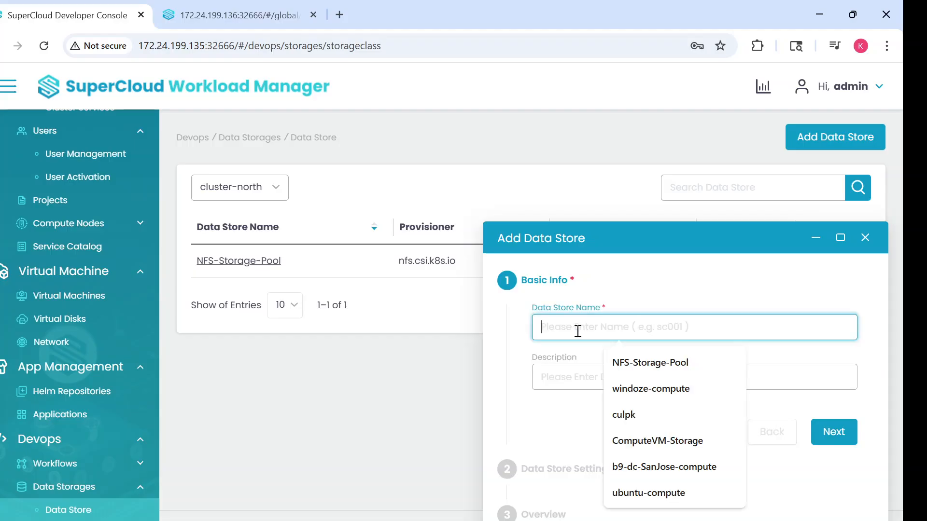
text(V)
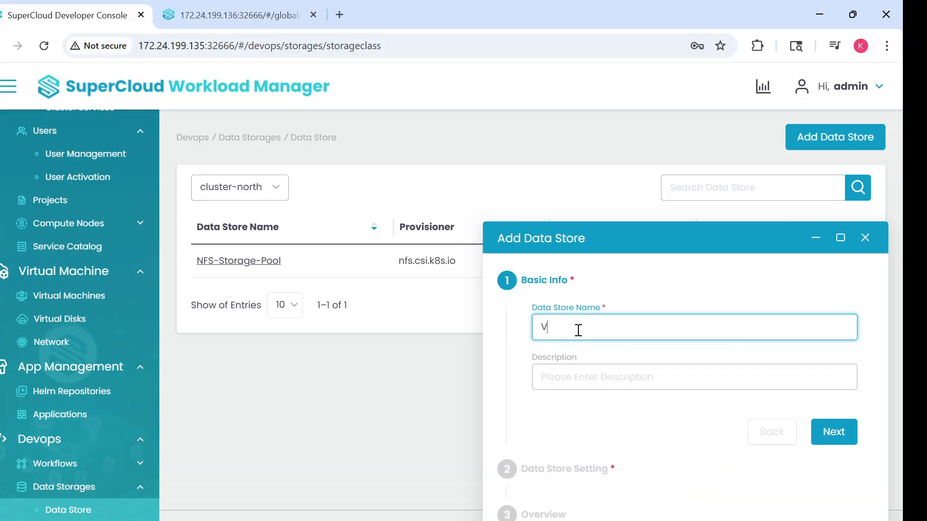
text(N_)
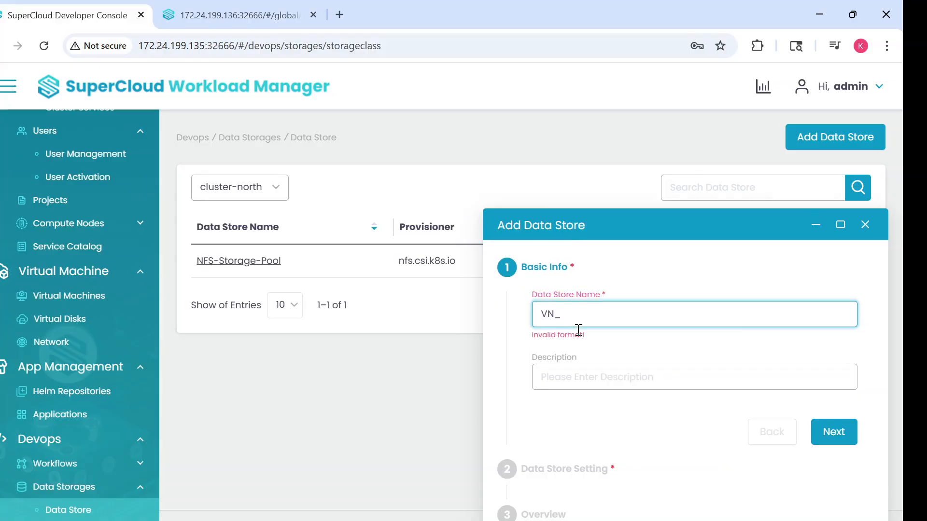
key(BackSpace)
text(-G)
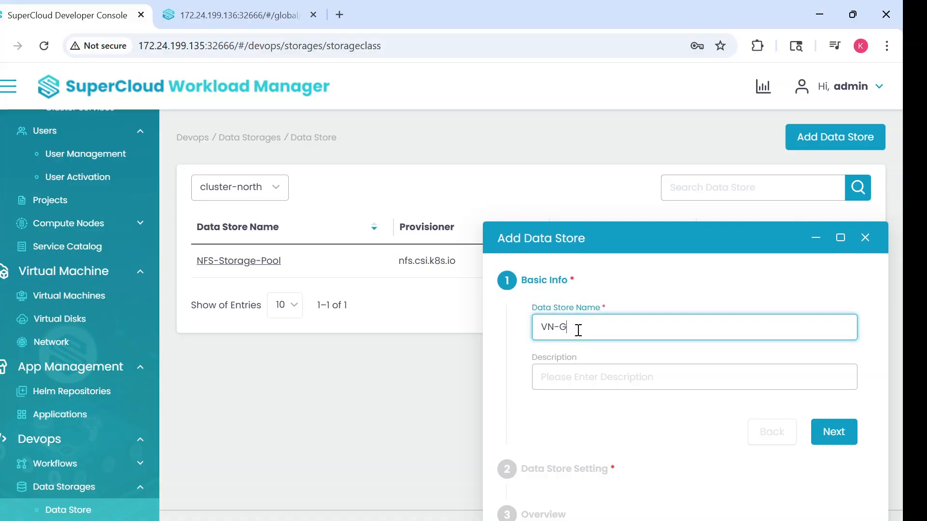
text(oldenImage)
click(556, 374)
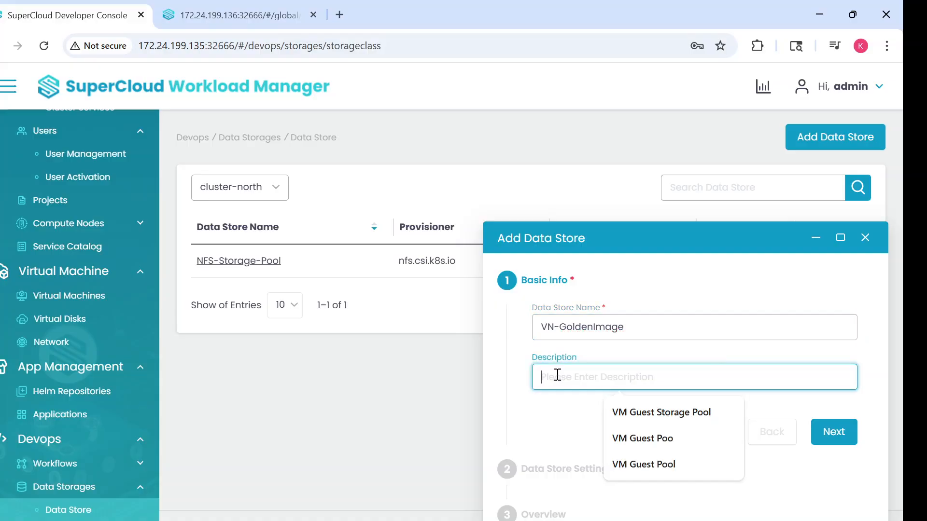
click(835, 433)
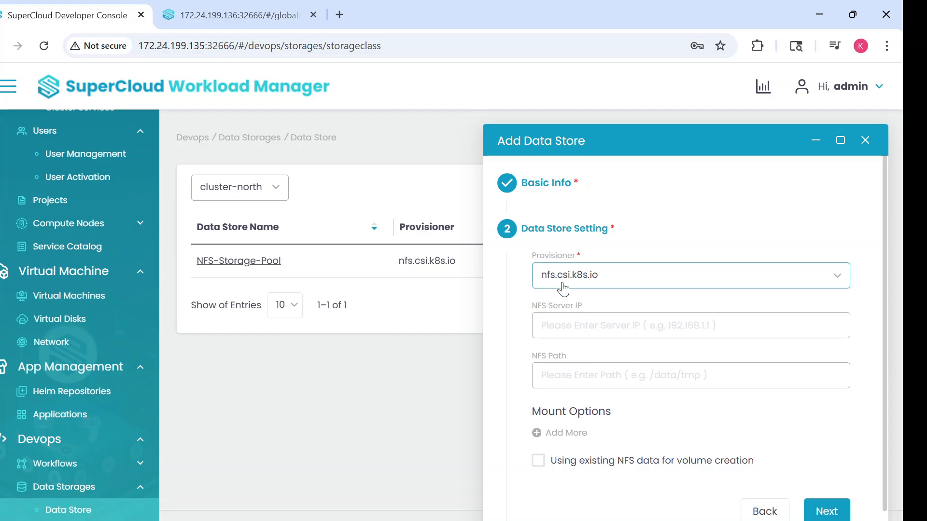
- Set the NFS server IP to 172.24.199.22 and the path to /root/disk2/storage_pool, and submit the golden image data store
click(585, 321)
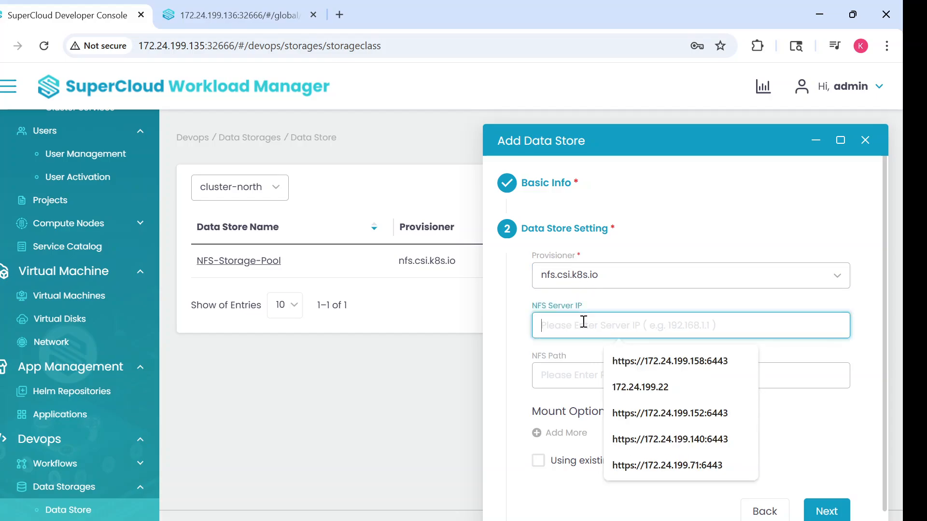
click(654, 386)
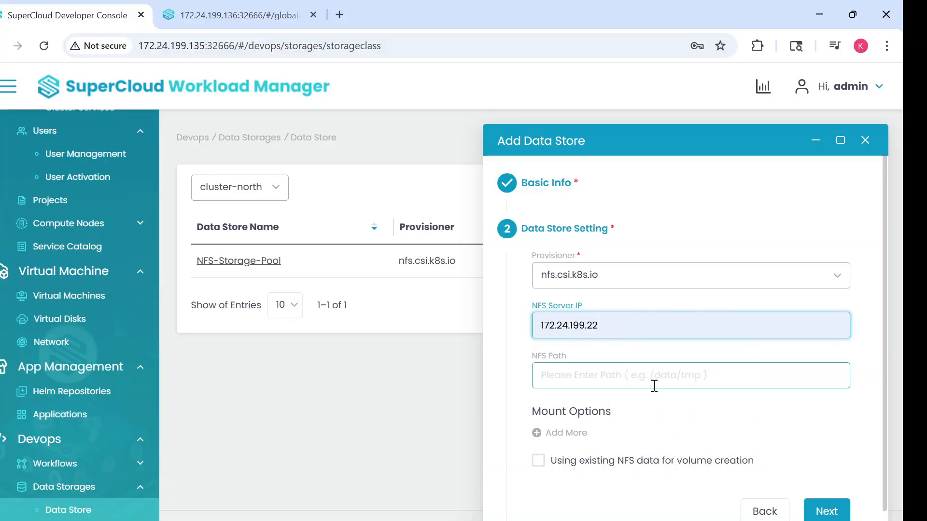
click(570, 377)
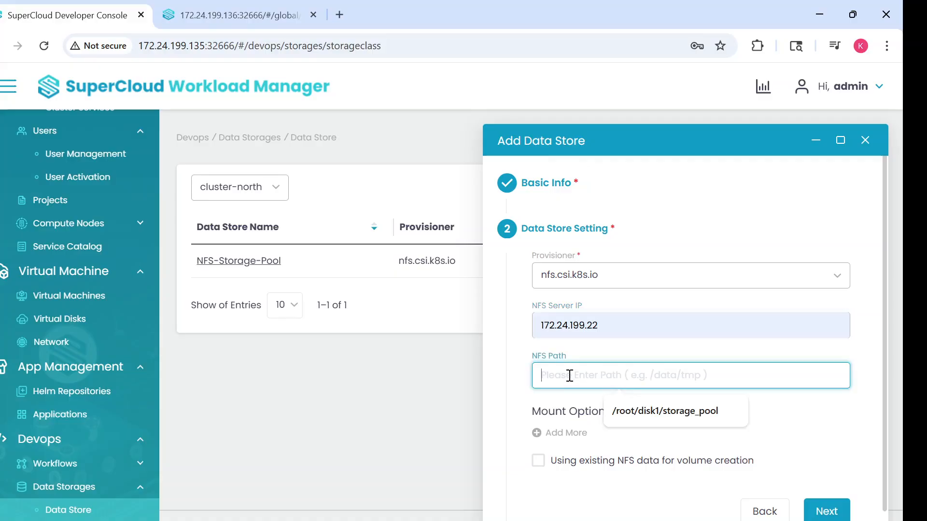
click(647, 412)
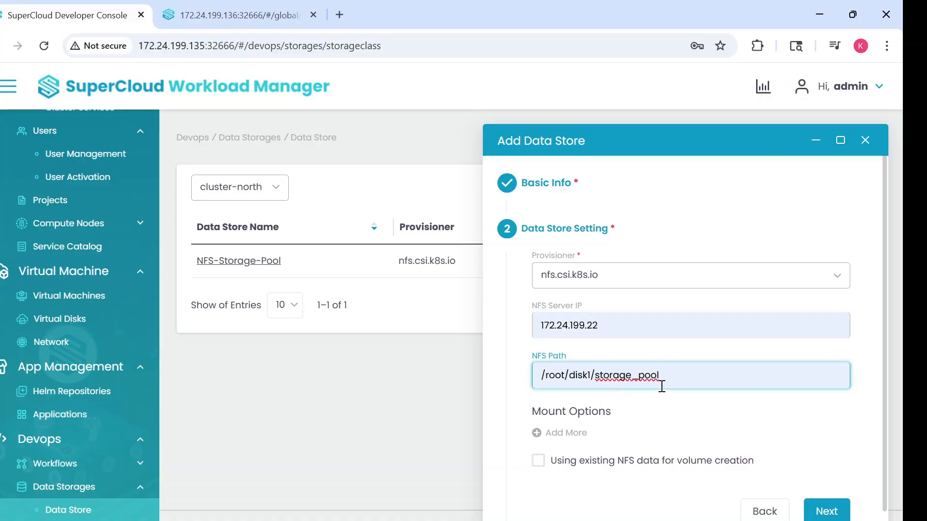
click(592, 375)
key(BackSpace)
text(2)
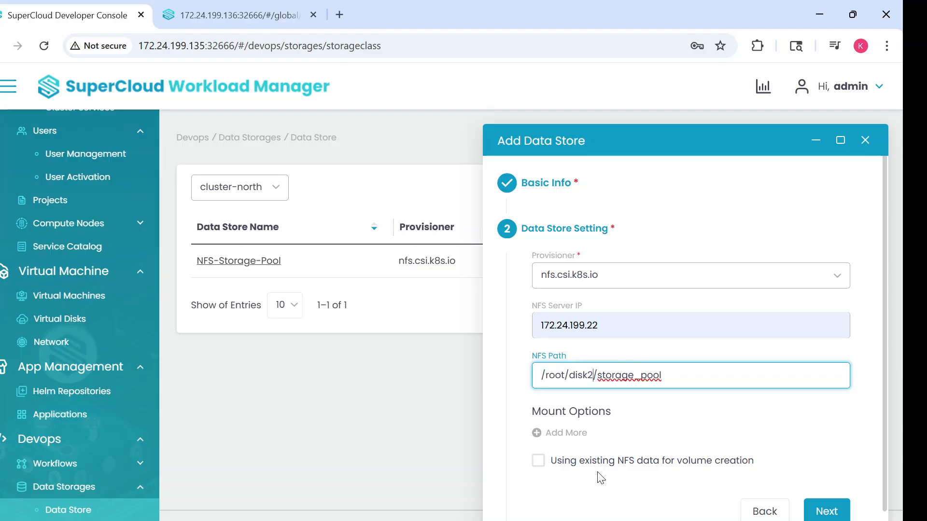
click(831, 515)
scroll(799, 480, down, 5)
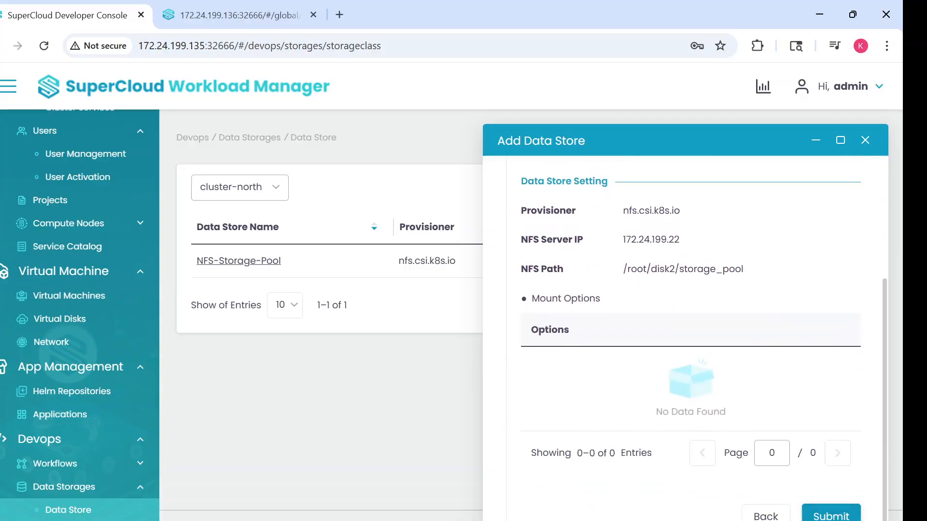
click(830, 514)
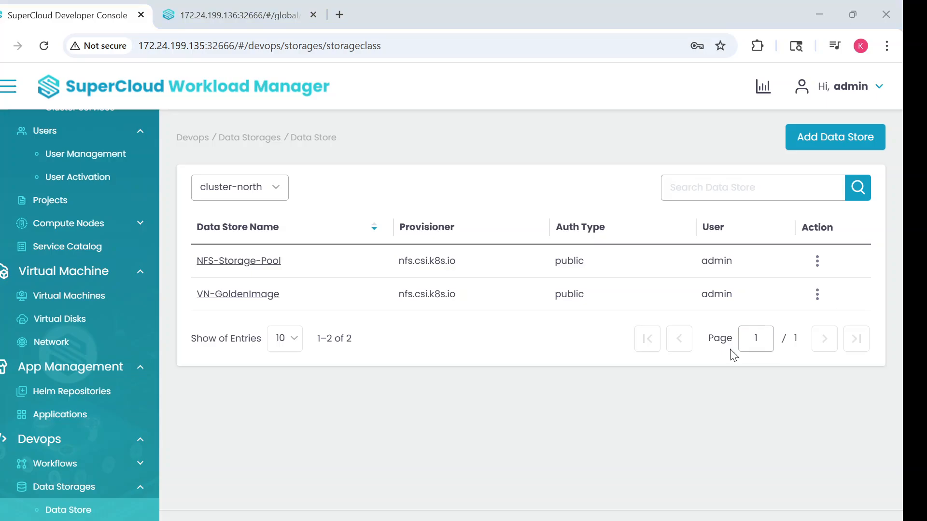
- Start another data store on cluster-north and name it VM-Pool, without any leading spaces in the name
click(838, 140)
click(573, 327)
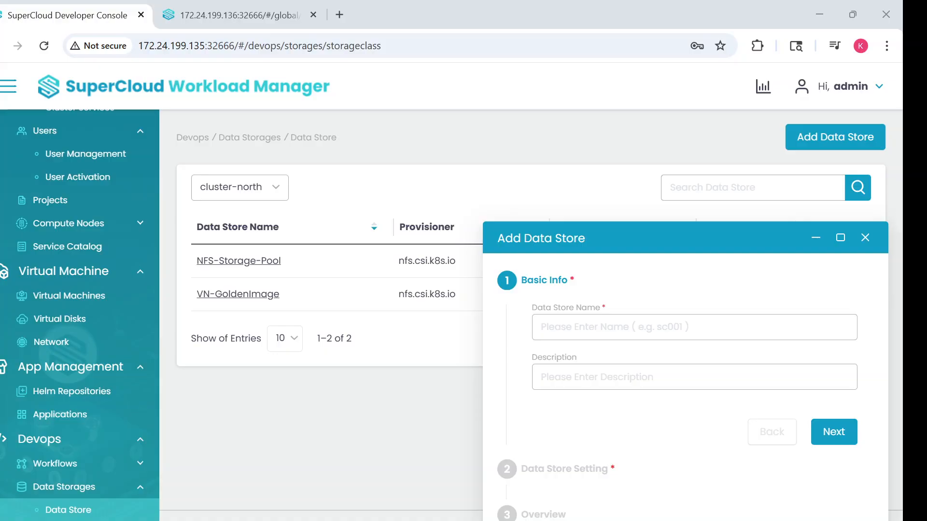
click(538, 327)
right_click(537, 327)
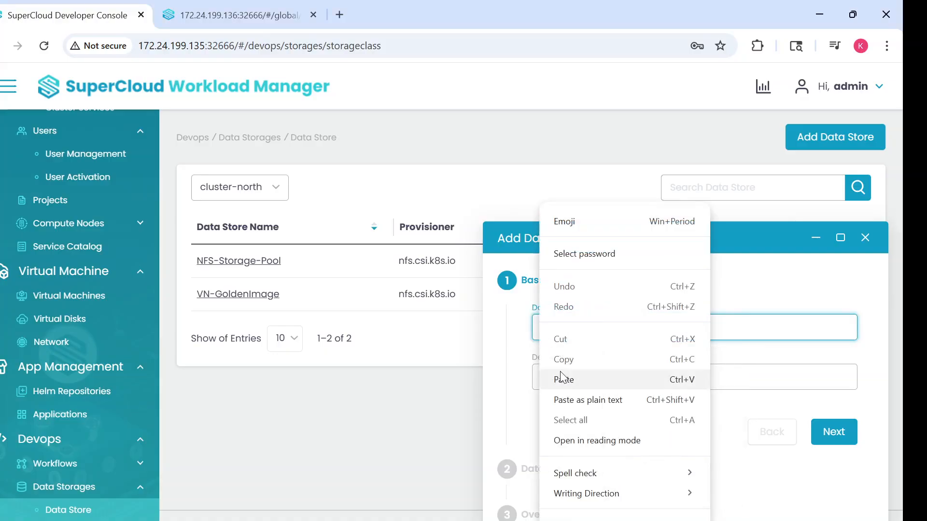
click(559, 378)
click(834, 431)
click(561, 314)
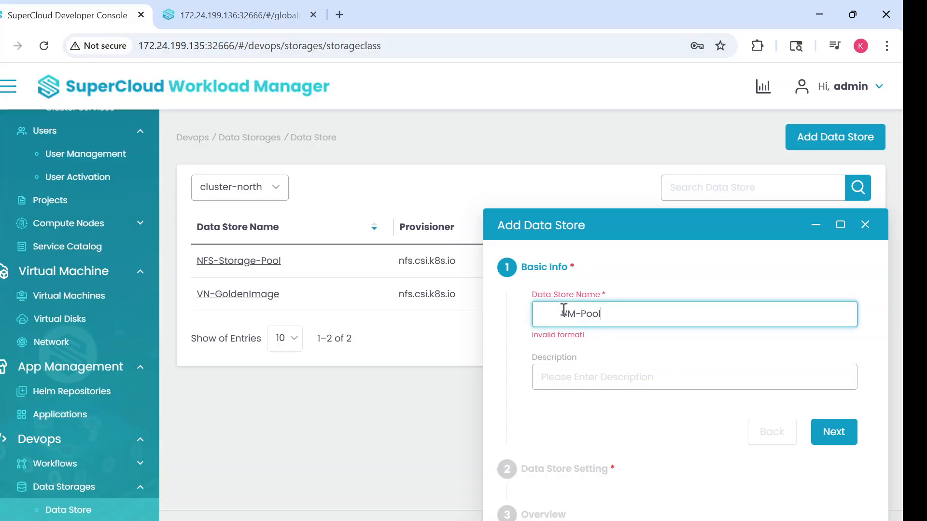
key(BackSpace)
key(BackSpace)
key(BackSpace)
key(BackSpace)
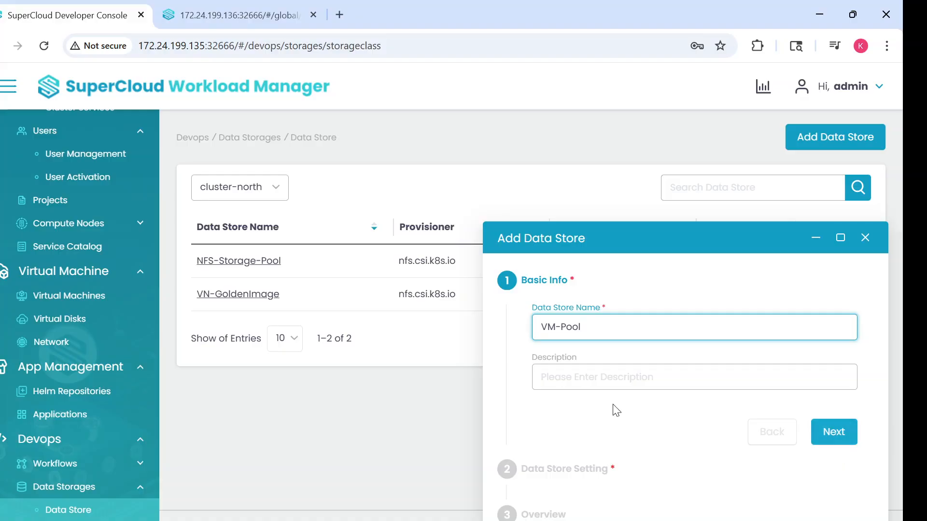
- Describe the VM-Pool data store as VM Guest Pool and continue to its settings
click(556, 377)
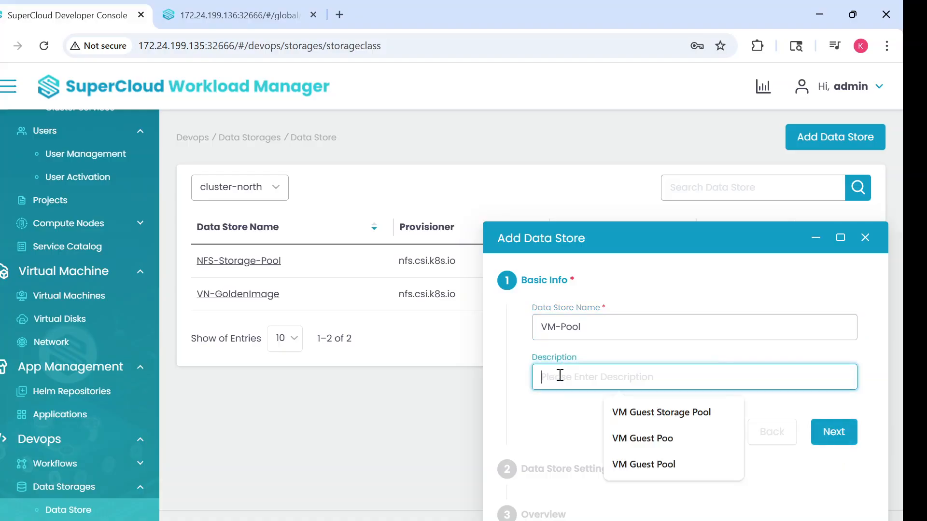
click(638, 465)
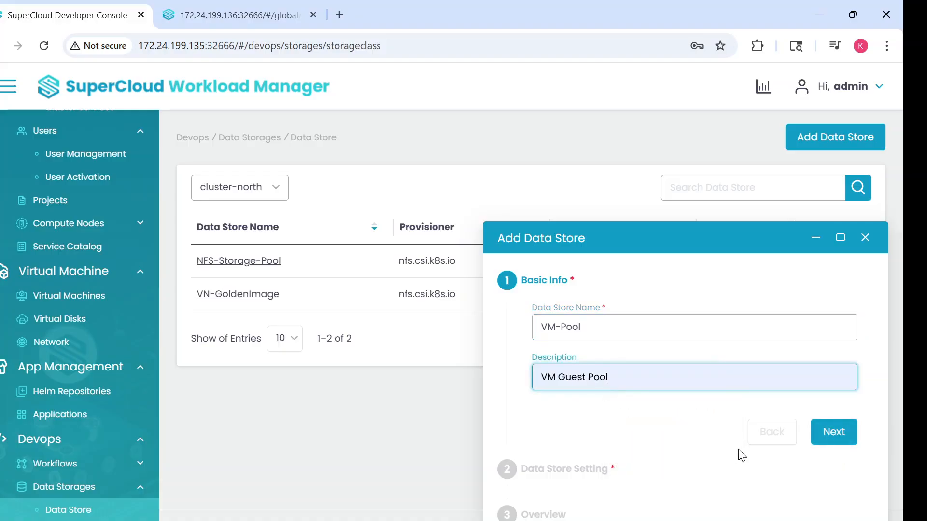
click(836, 435)
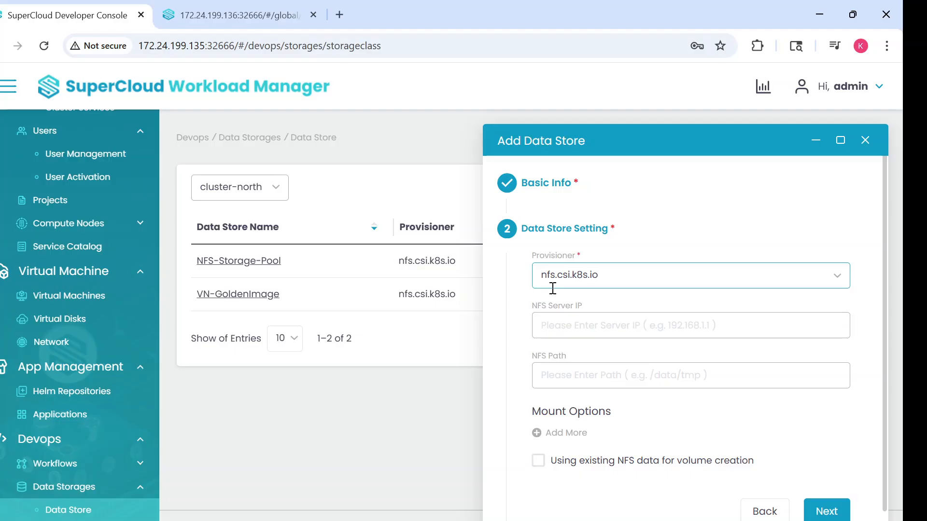
- Set the NFS server IP to 172.24.199.22 and the NFS path to /root/disk3/storage_pool, and submit the VM-Pool data store
click(592, 332)
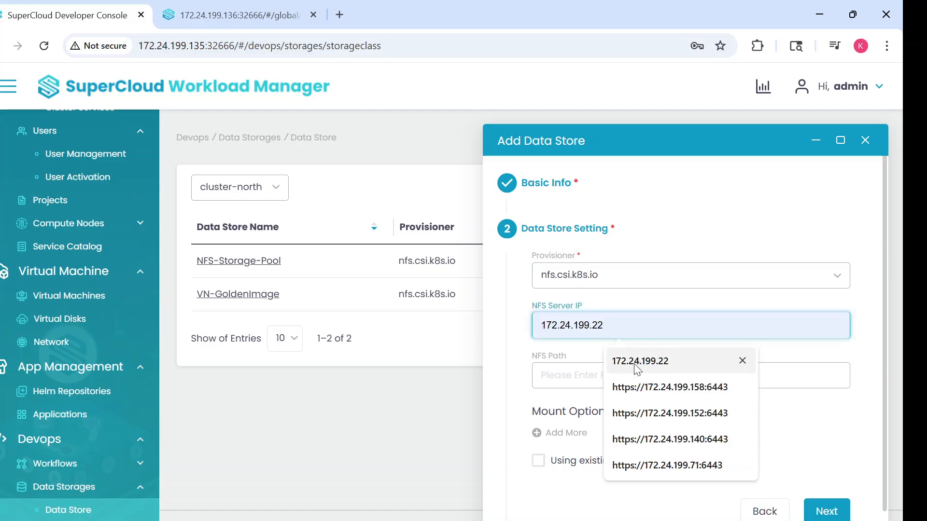
click(637, 366)
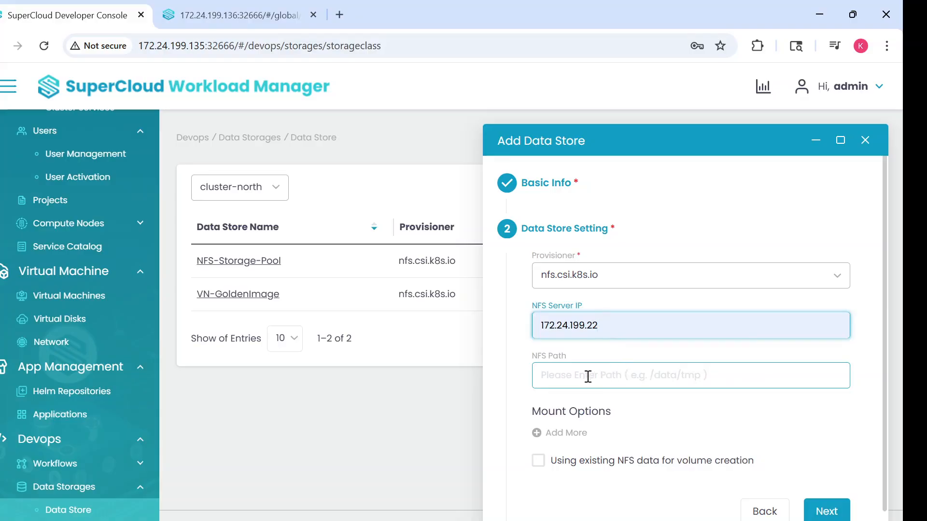
click(568, 374)
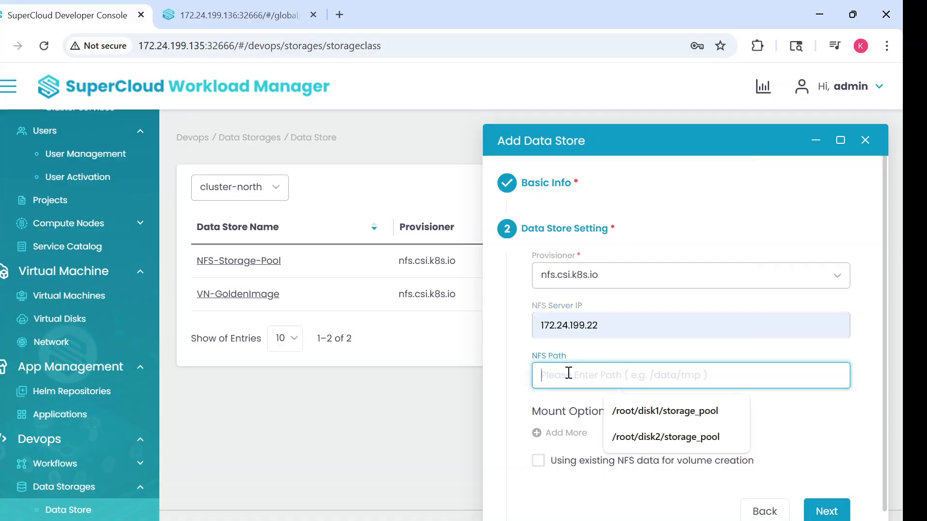
click(666, 436)
click(594, 376)
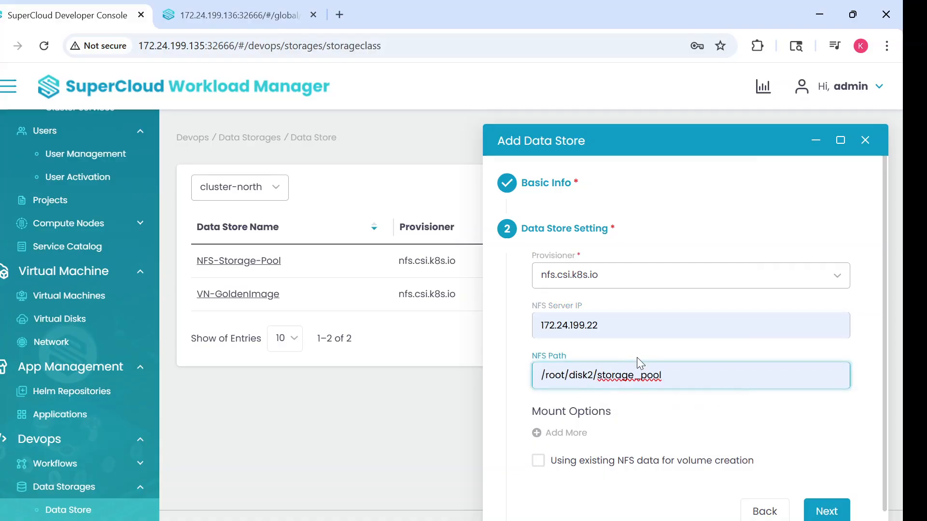
key(BackSpace)
text(3)
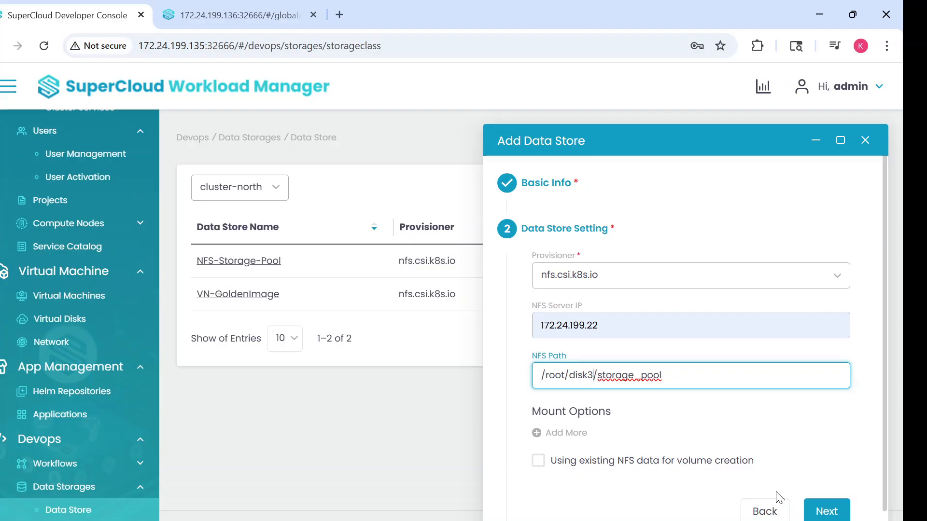
click(826, 511)
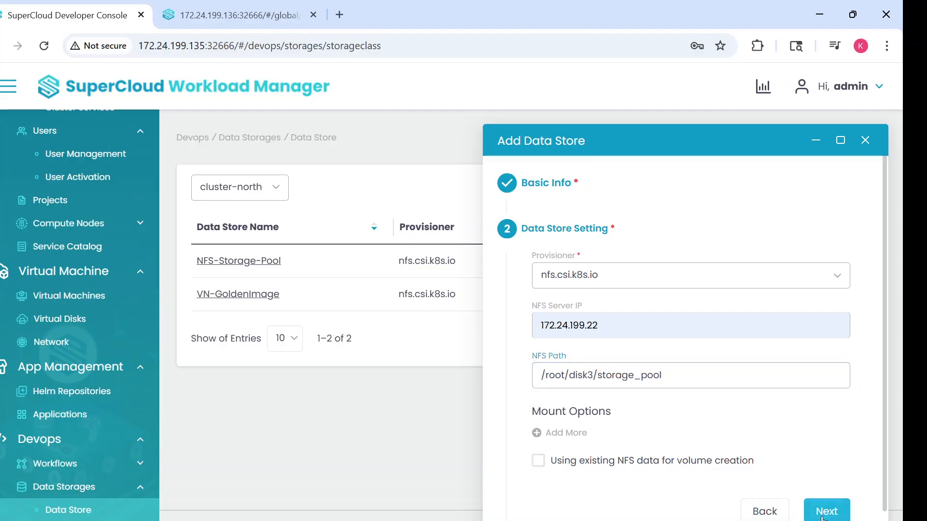
scroll(757, 509, down, 4)
scroll(757, 510, down, 2)
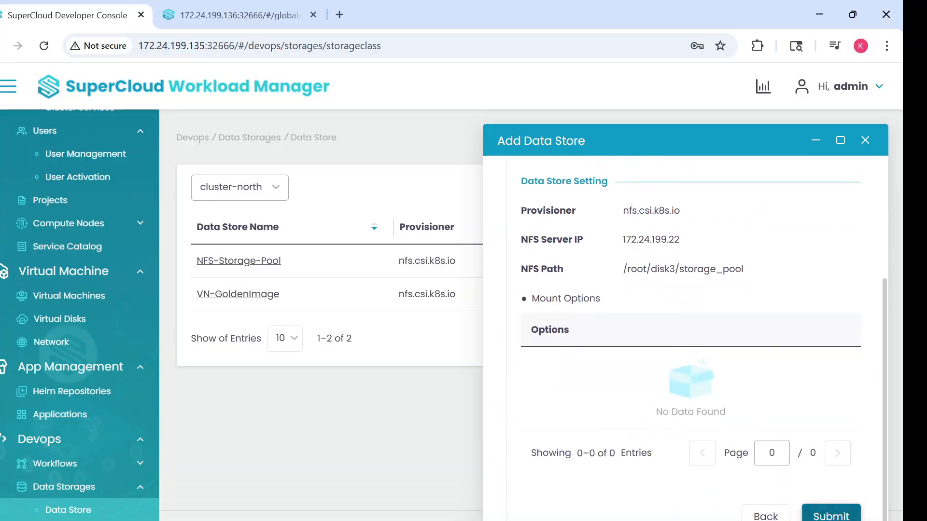
click(828, 514)
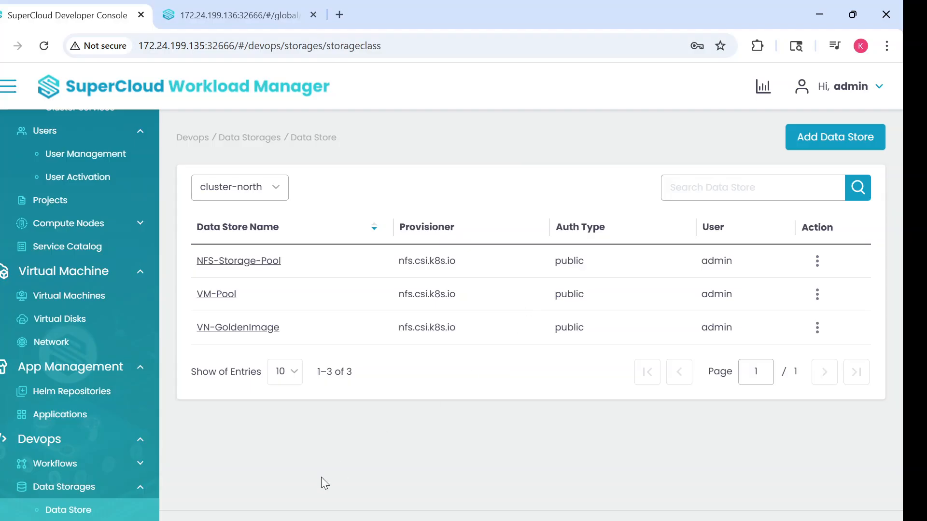
- Start a data volume on cluster-north named ComputeVM-Storage with the description VM Guest Pool, and continue to its data store selection
click(96, 520)
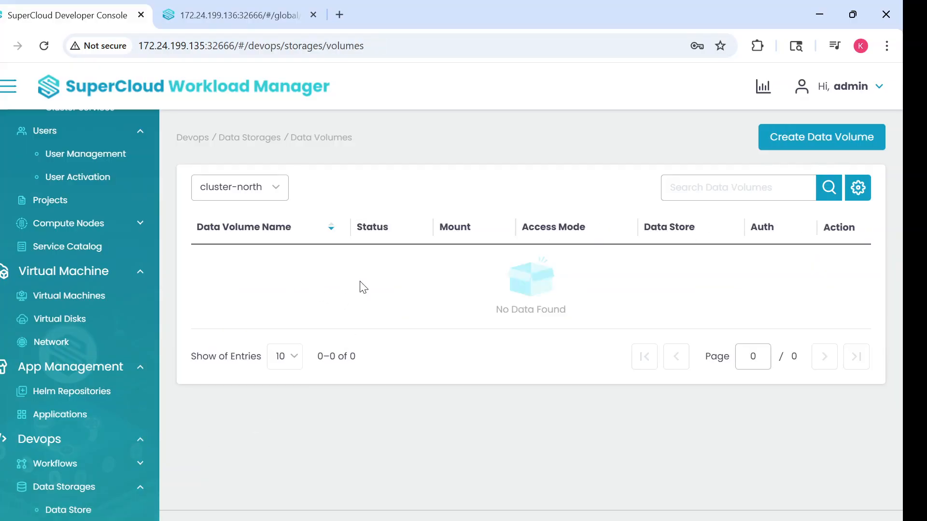
click(800, 140)
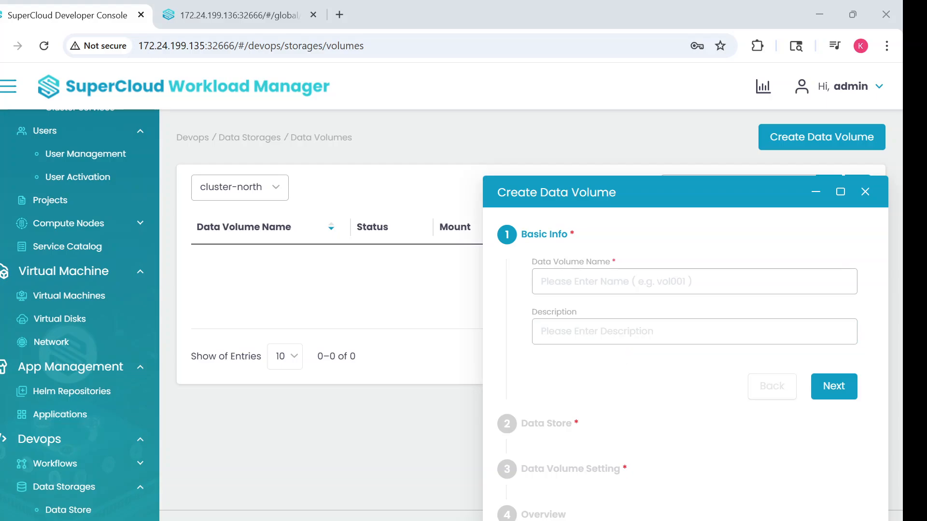
click(565, 272)
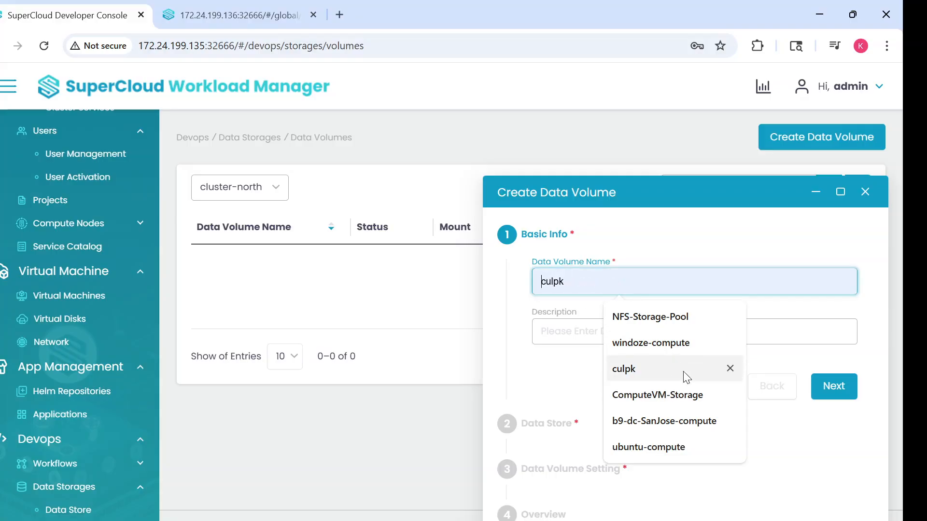
click(685, 409)
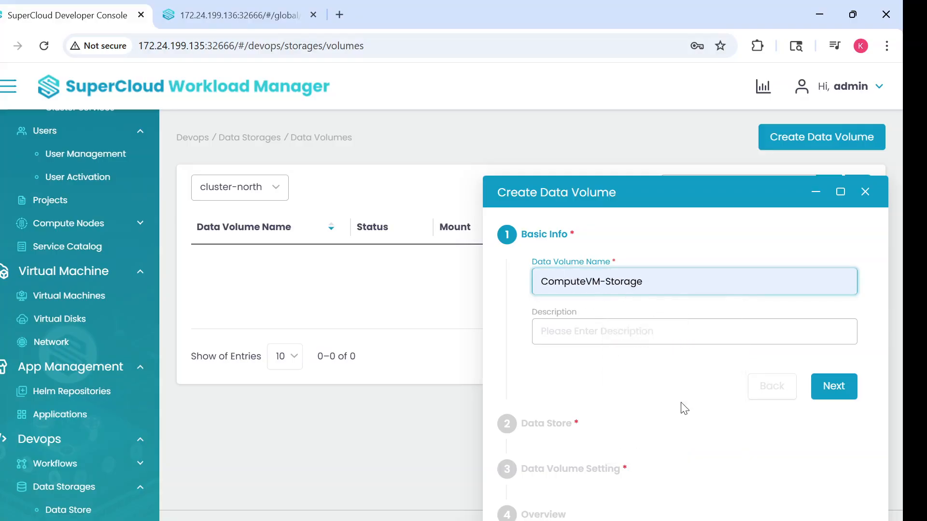
click(576, 333)
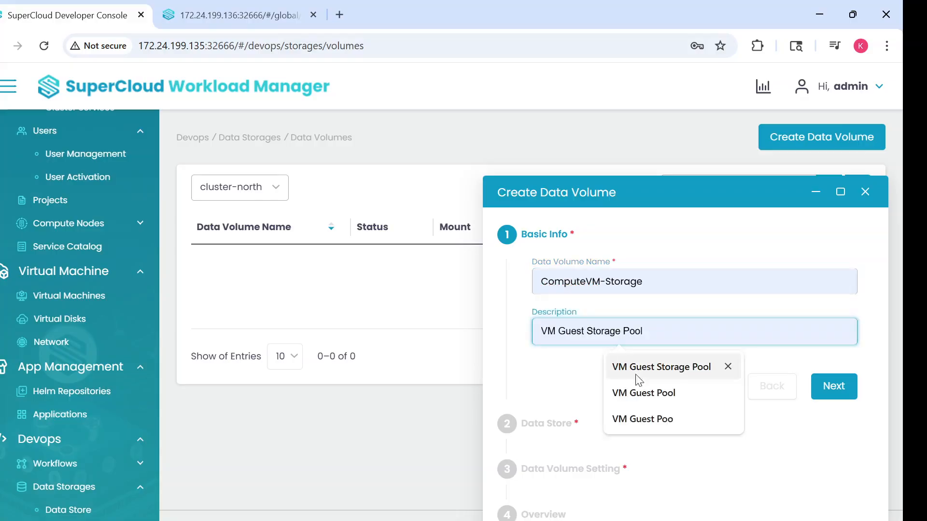
click(651, 394)
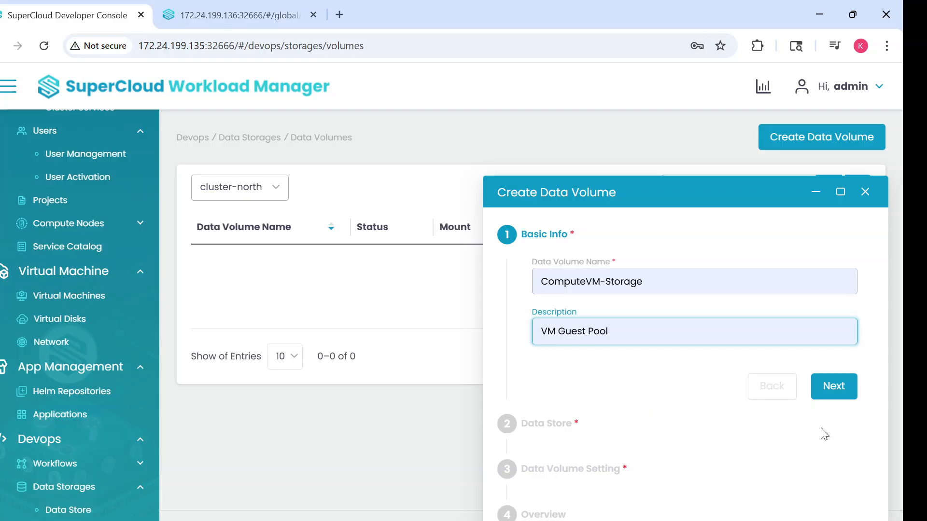
click(847, 390)
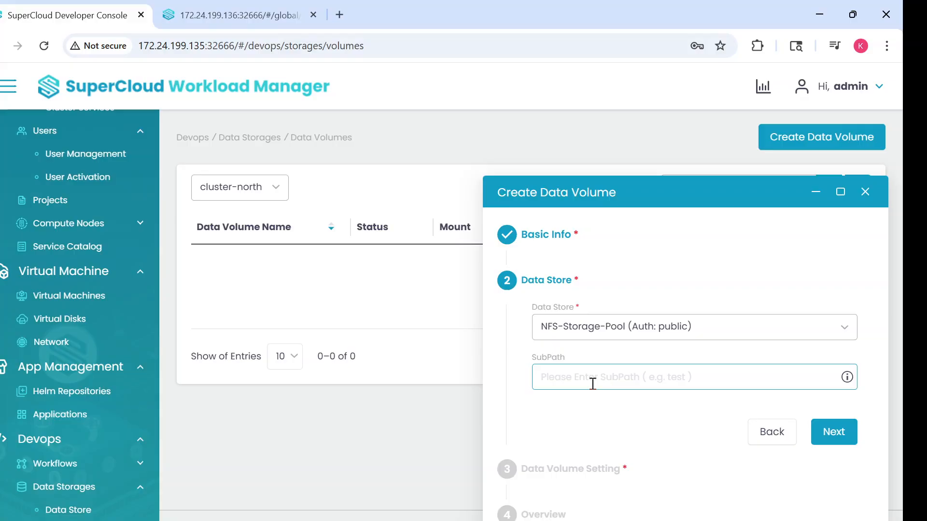
- Keep NFS-Storage-Pool as the data store without a subpath, and set ReadWriteMany (RWX) access with a capacity of 100 GiB
click(840, 435)
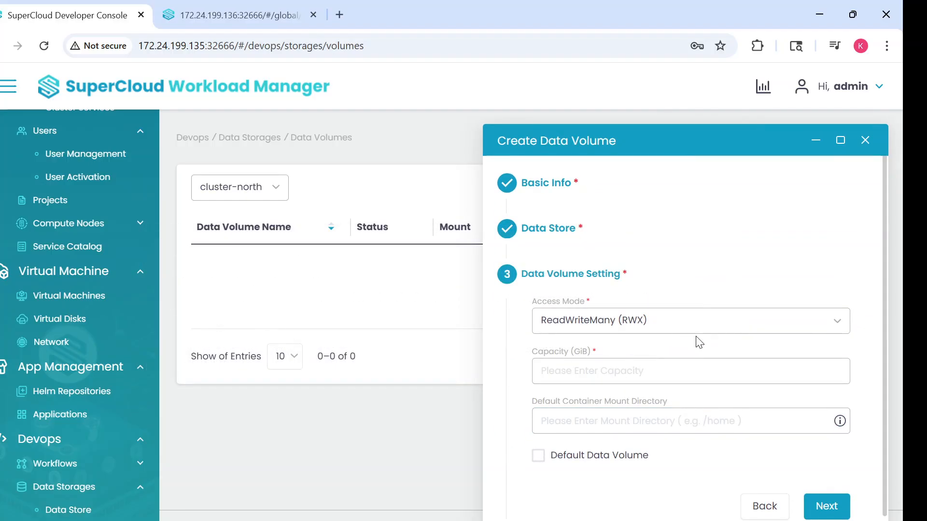
click(696, 332)
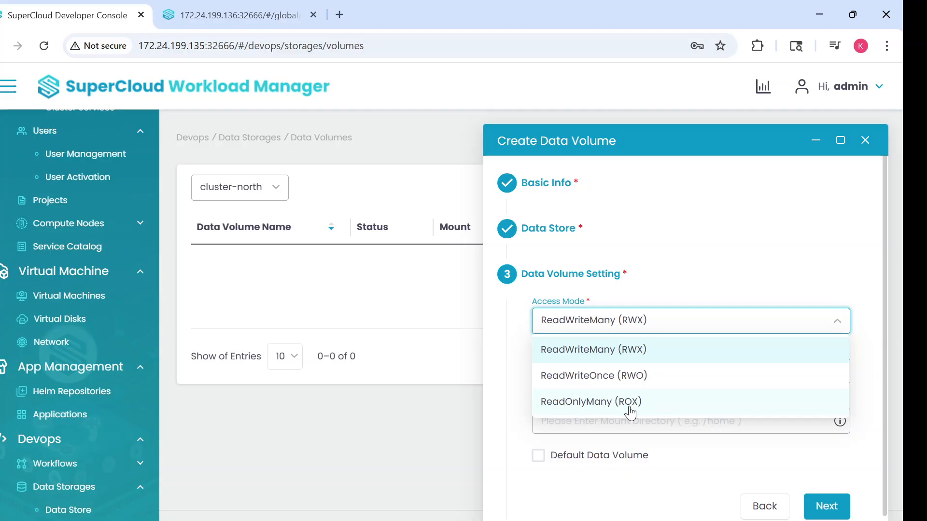
click(626, 359)
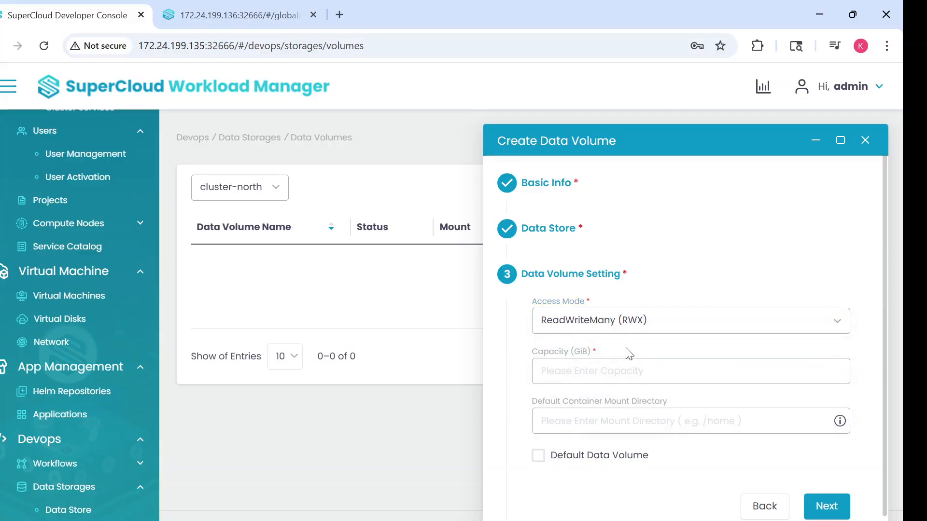
click(626, 371)
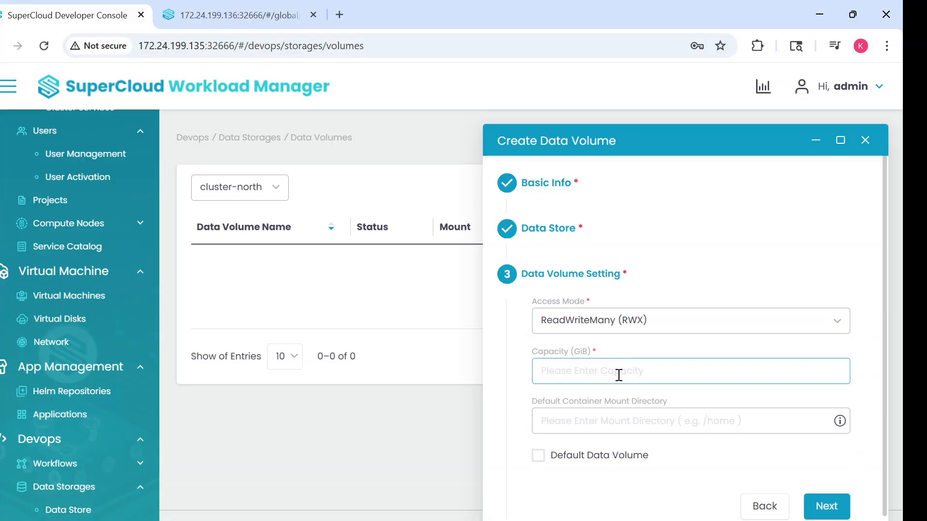
click(632, 409)
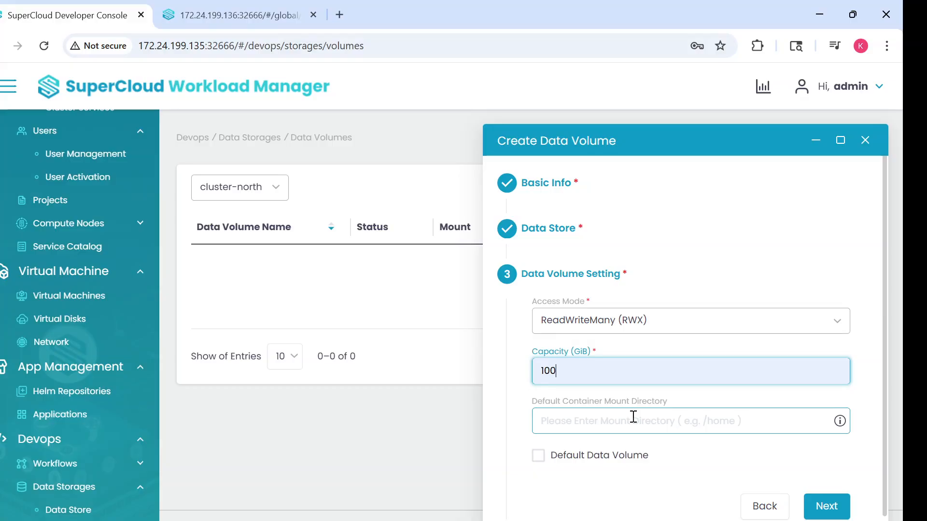
- Set the default container mount directory to /home, make this the default data volume, and submit it
click(633, 416)
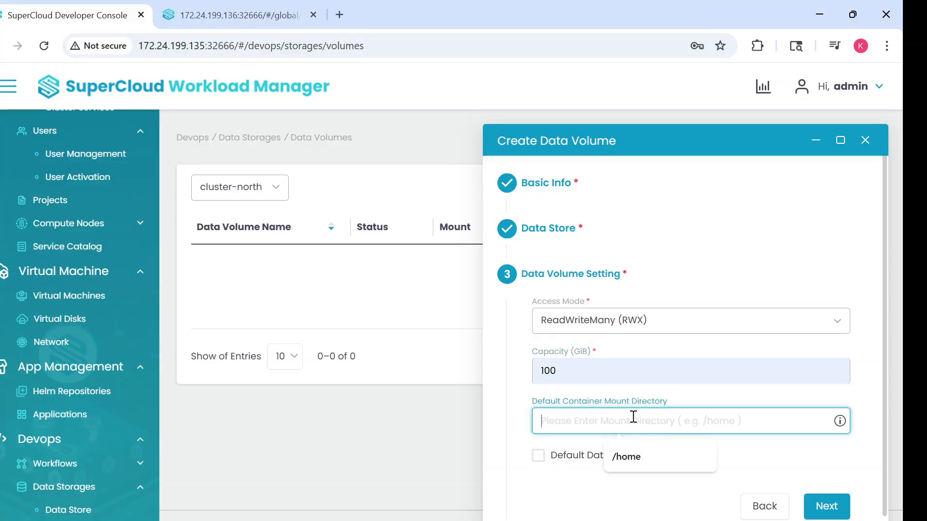
click(631, 459)
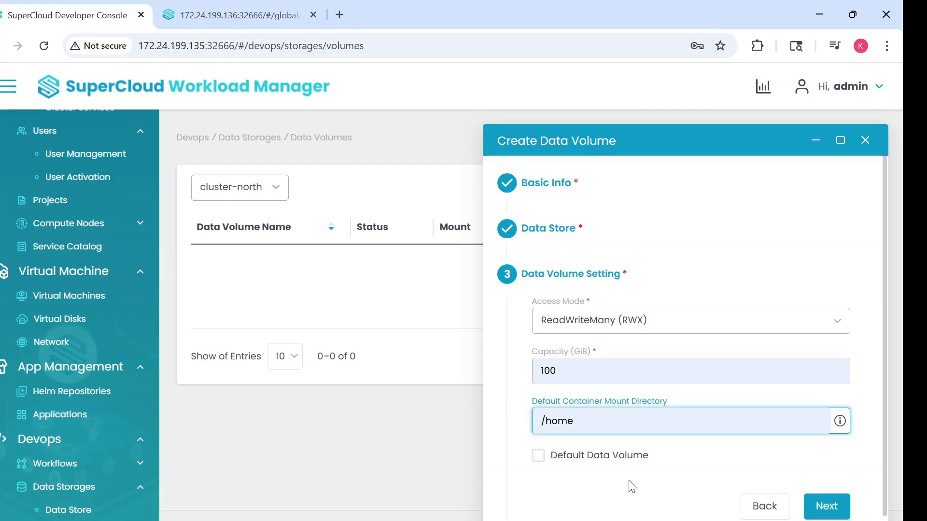
click(538, 456)
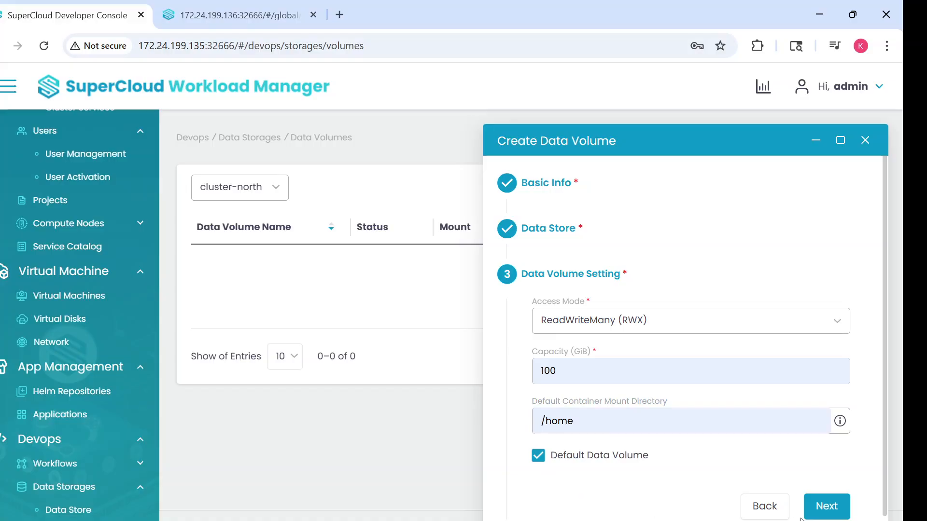
click(825, 506)
scroll(808, 492, down, 5)
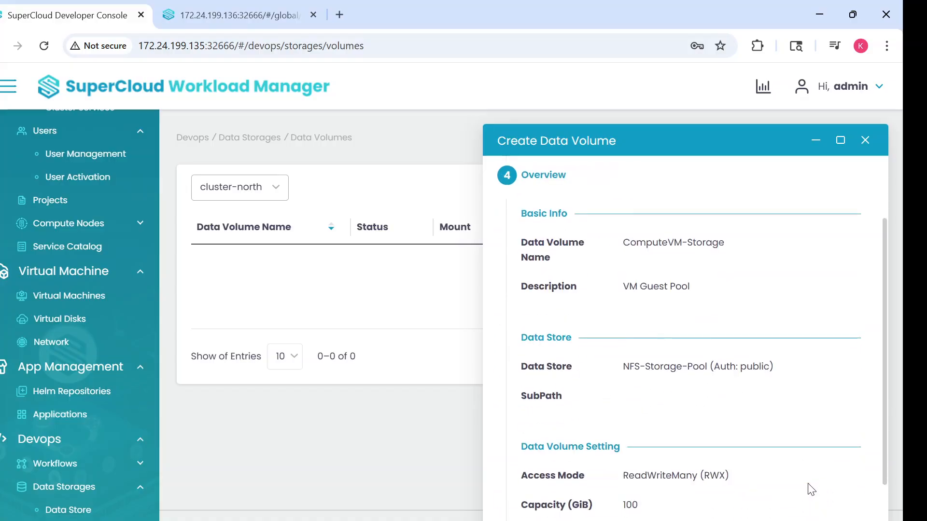
click(824, 516)
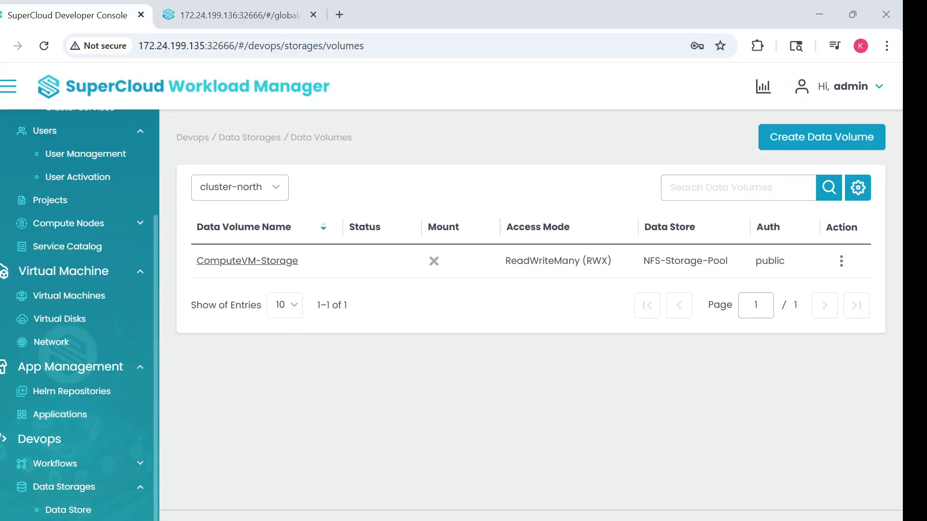
- Review the details and mounted containers of the ComputeVM-Storage volume, and close its details
click(269, 263)
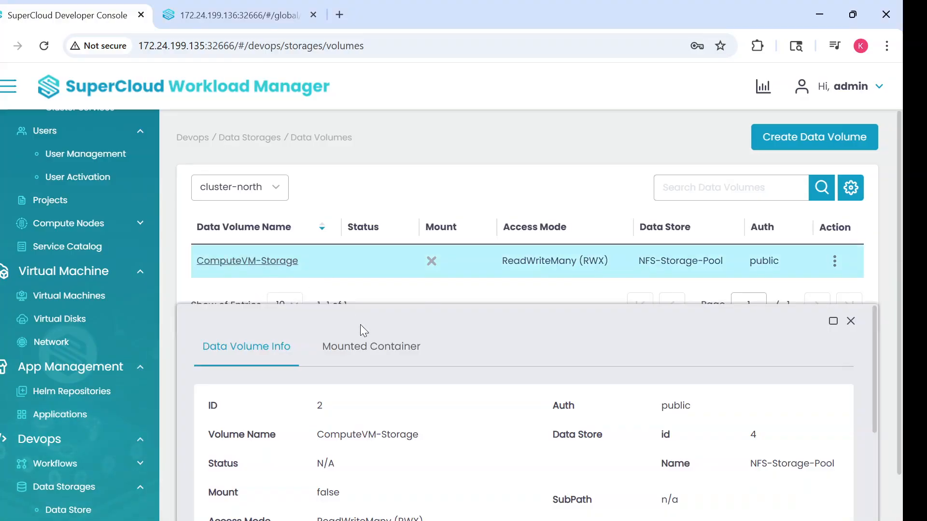
click(390, 352)
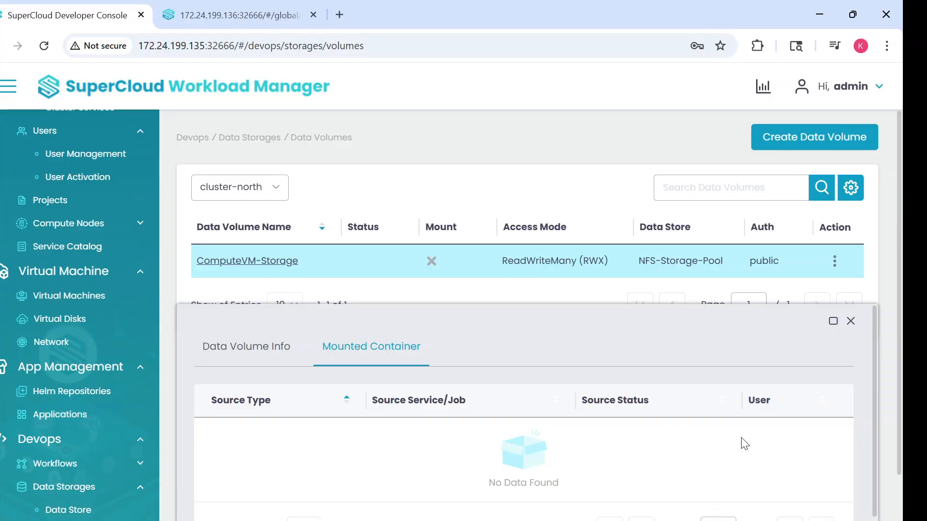
click(850, 322)
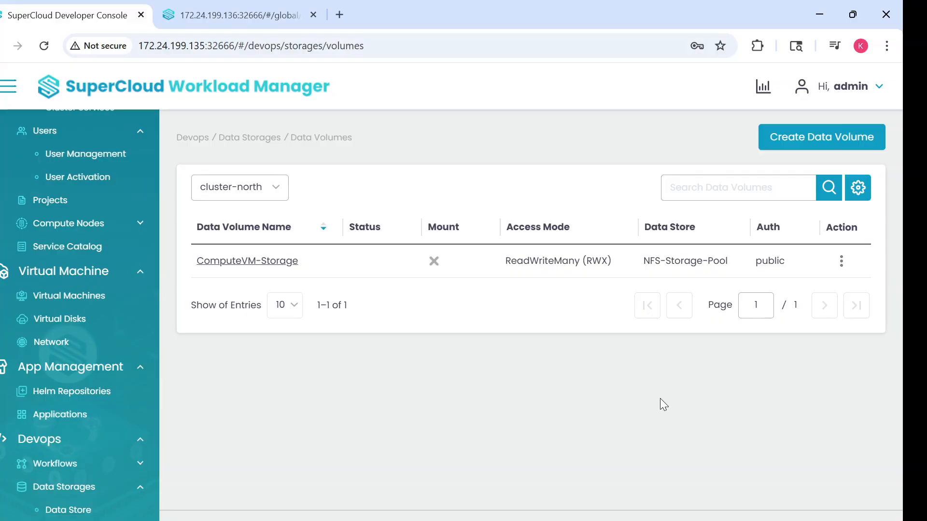